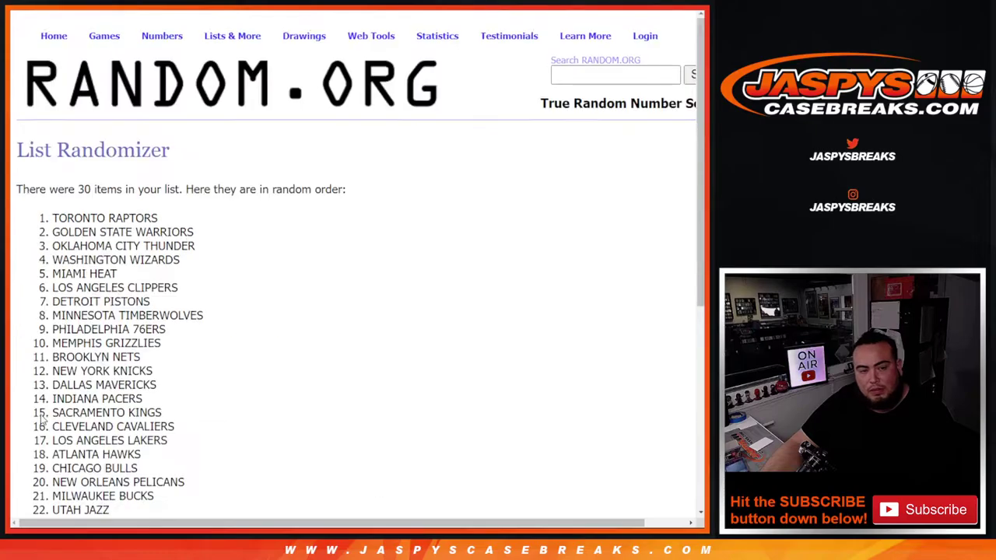
Randomize the list of 30 NBA teams repeatedly until it has been shuffled ten times.
{"action": "left_click", "coordinate": [40, 415]}
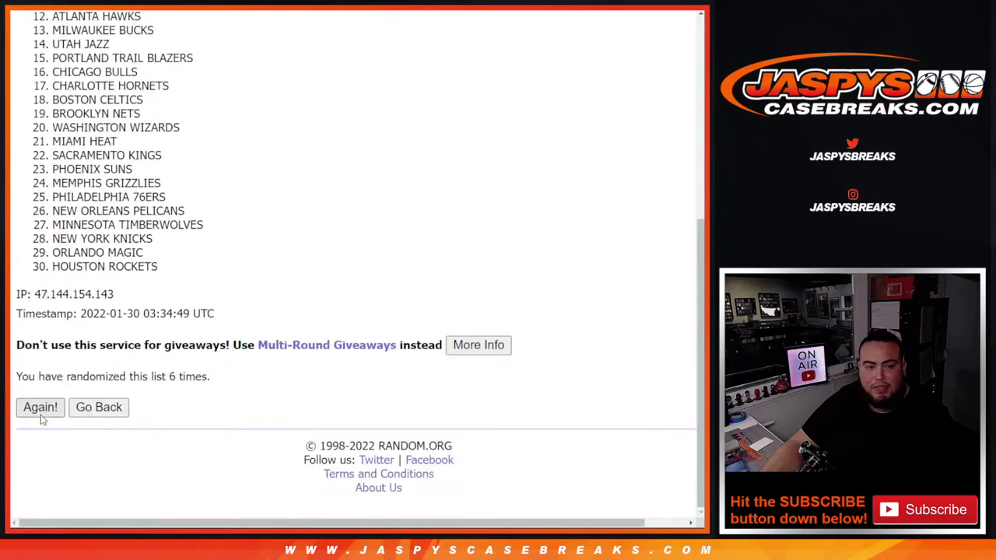
{"action": "left_click", "coordinate": [41, 415]}
{"action": "left_click", "coordinate": [40, 412]}
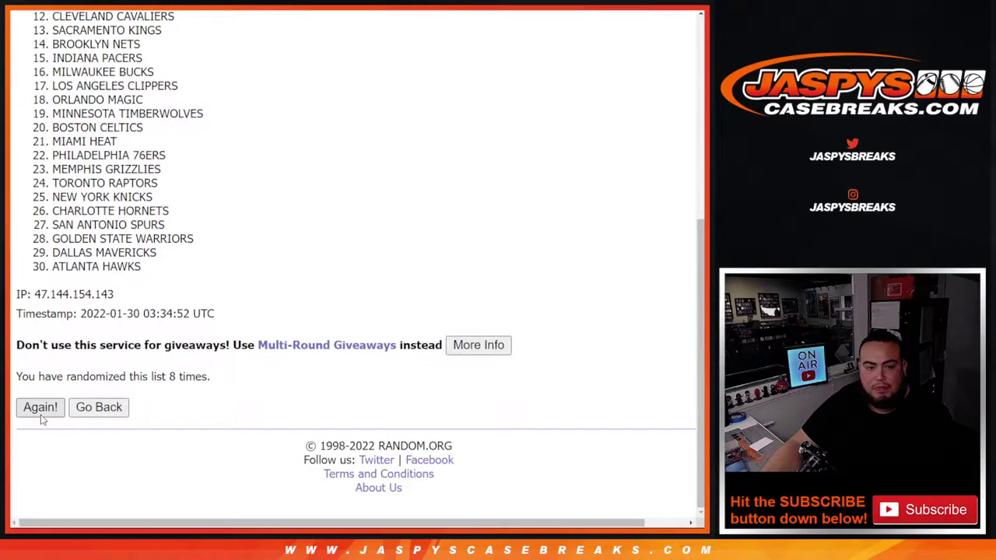
{"action": "left_click", "coordinate": [42, 414]}
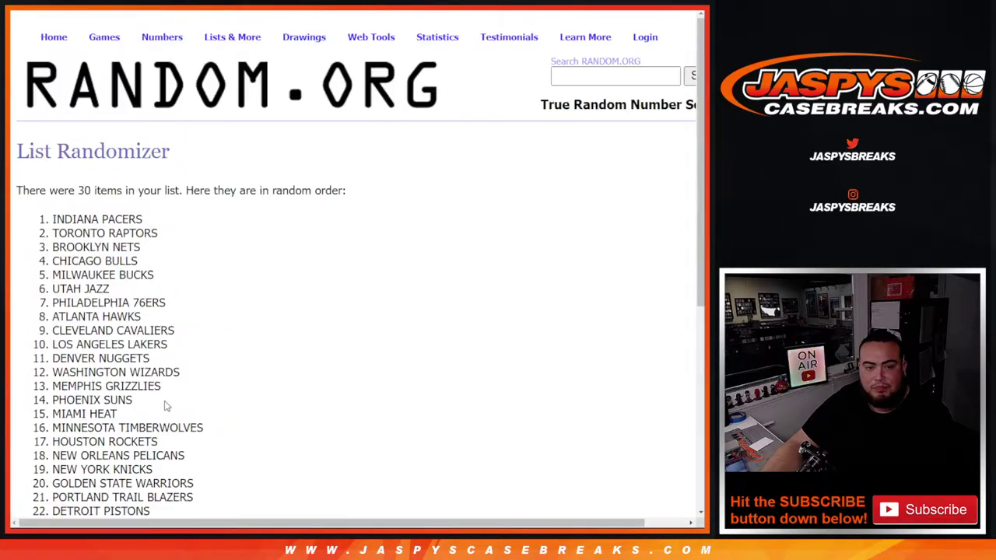
Copy all 30 team names from the final randomized list.
{"action": "scroll", "coordinate": [165, 405], "scroll_direction": "down", "scroll_amount": 5}
{"action": "left_click_drag", "start_coordinate": [156, 376], "coordinate": [254, 374]}
{"action": "scroll", "coordinate": [195, 229], "scroll_direction": "up", "scroll_amount": 5}
{"action": "left_click_drag", "start_coordinate": [37, 214], "coordinate": [159, 378]}
{"action": "key", "text": "ctrl+c"}
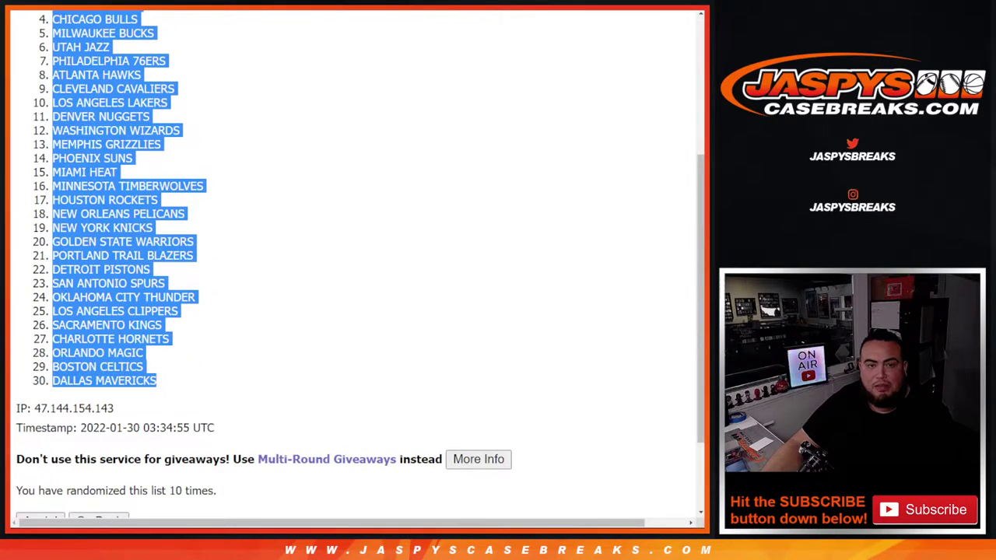
Switch to the Google Sheets participant list and paste the team names into column B starting at B1.
{"action": "key", "text": "alt+Tab"}
{"action": "left_click", "coordinate": [113, 107]}
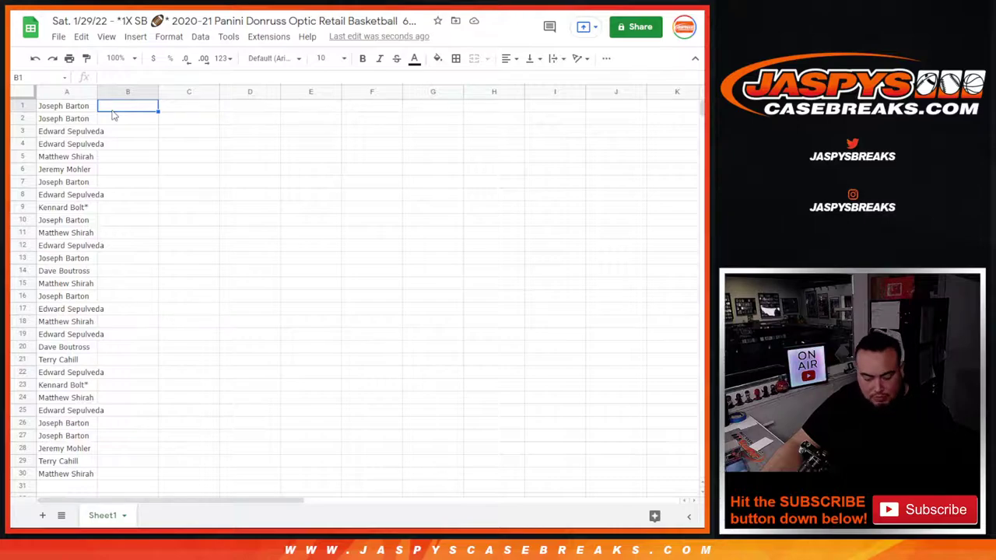
{"action": "key", "text": "ctrl+v"}
Set the whole sheet's font size to 14 and fit the column widths to their contents.
{"action": "left_click", "coordinate": [27, 95]}
{"action": "left_click", "coordinate": [321, 58]}
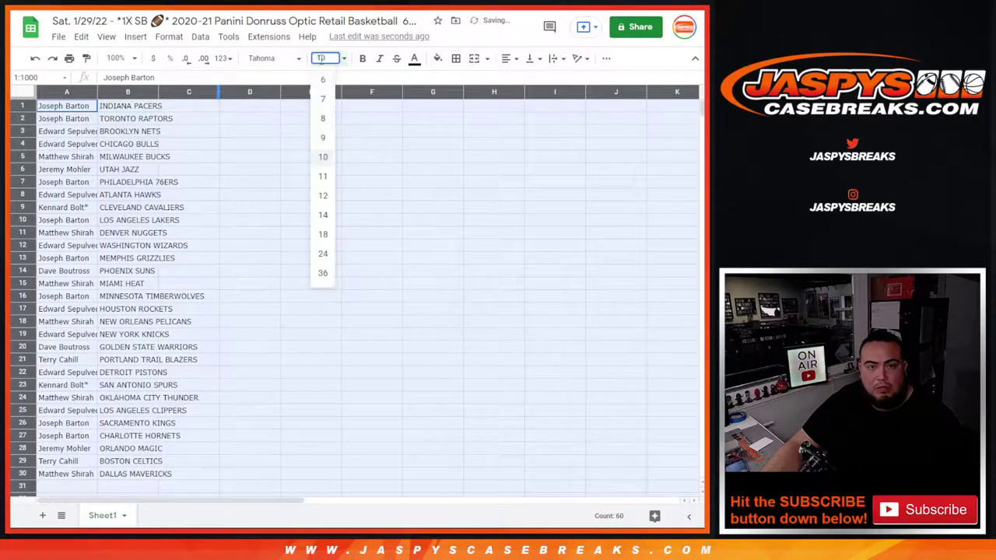
{"action": "left_click", "coordinate": [320, 222]}
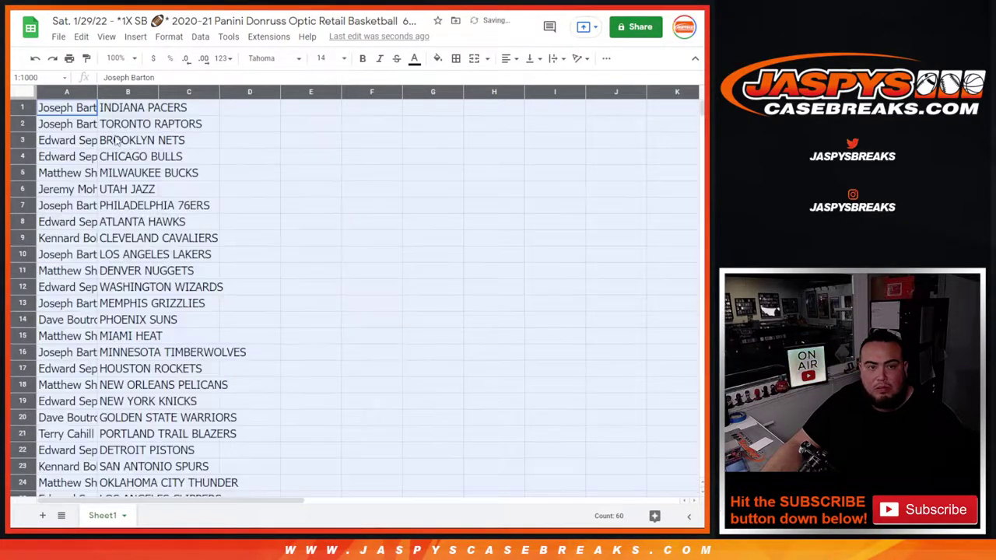
{"action": "double_click", "coordinate": [98, 92]}
Go through rows 1 to 30 one at a time, reading which team is paired with each participant.
{"action": "left_click", "coordinate": [23, 108]}
{"action": "left_click", "coordinate": [22, 123]}
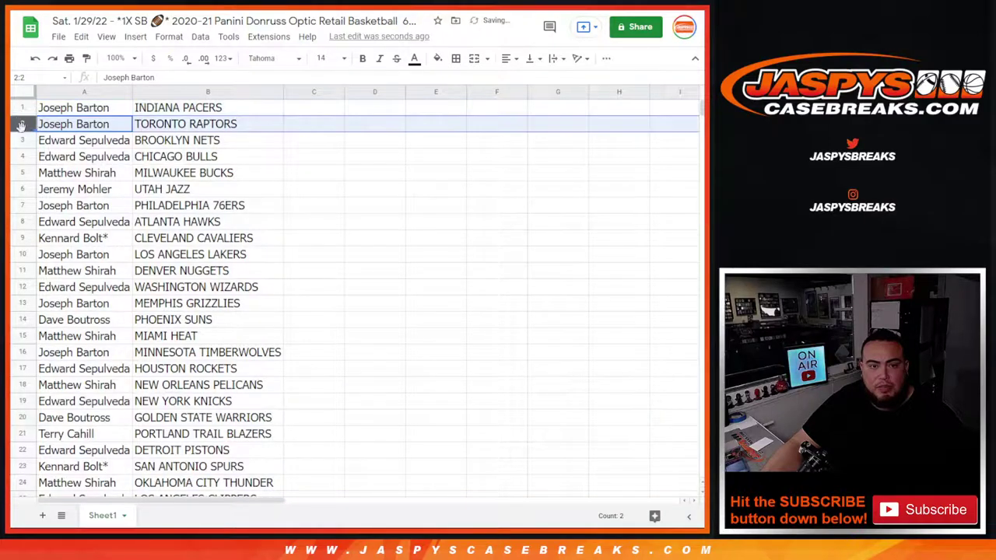
{"action": "left_click", "coordinate": [22, 140]}
{"action": "left_click", "coordinate": [23, 157]}
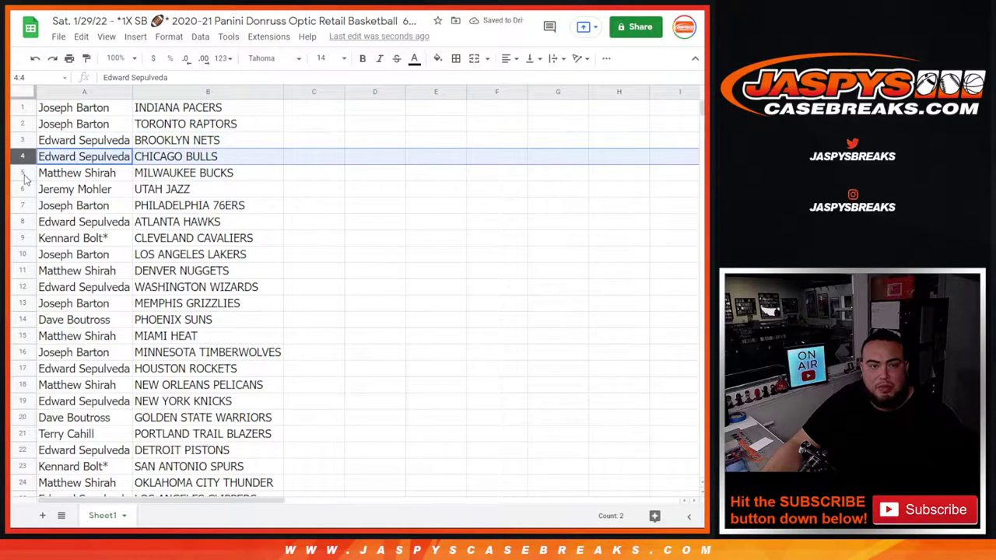
{"action": "left_click", "coordinate": [24, 172]}
{"action": "left_click", "coordinate": [25, 189]}
{"action": "left_click", "coordinate": [24, 205]}
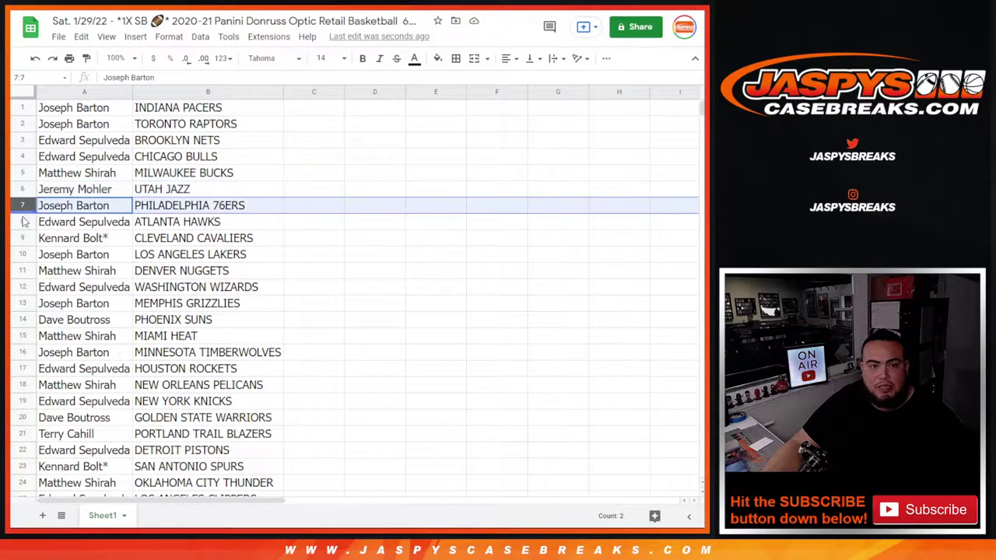
{"action": "left_click", "coordinate": [23, 221]}
{"action": "left_click", "coordinate": [23, 238]}
{"action": "left_click", "coordinate": [22, 254]}
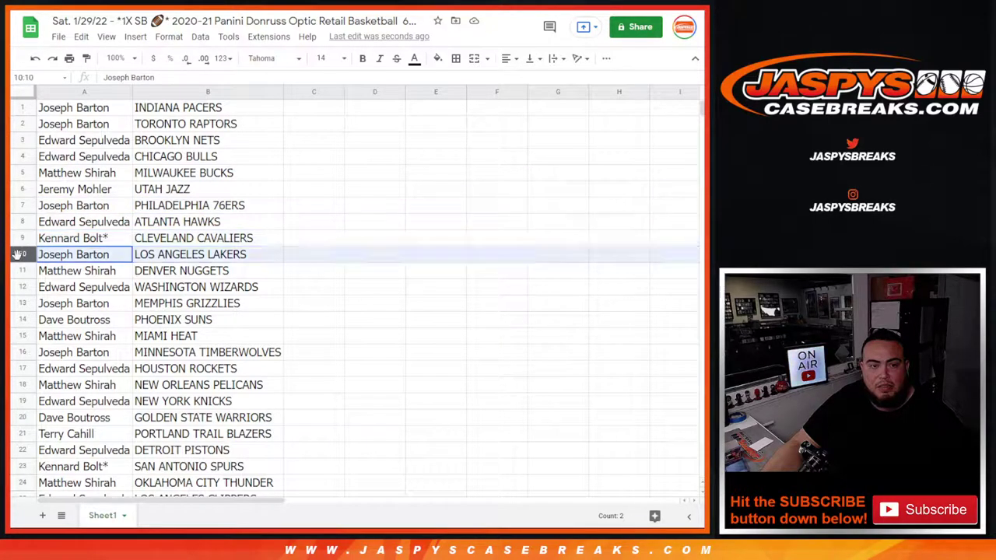
{"action": "left_click", "coordinate": [22, 271]}
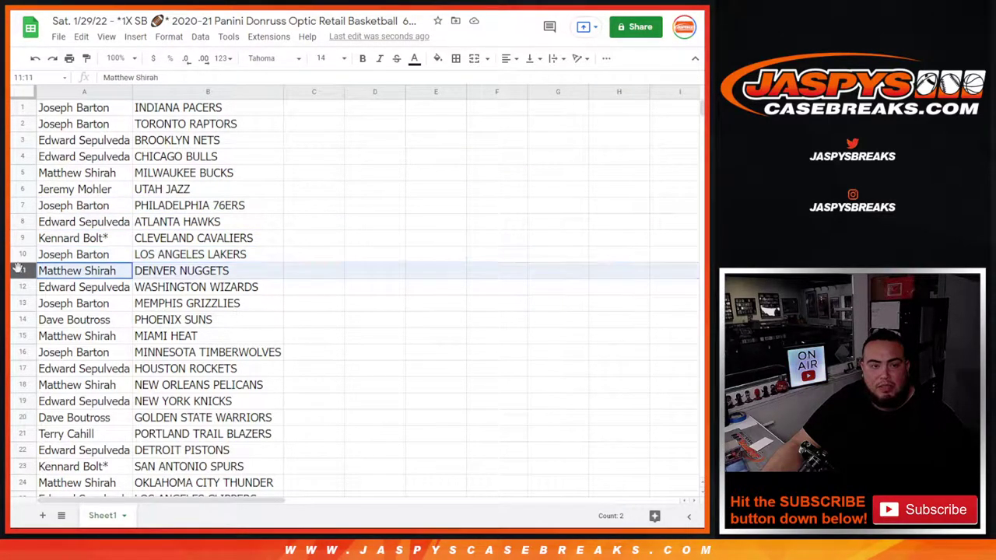
{"action": "left_click", "coordinate": [20, 287]}
{"action": "left_click", "coordinate": [25, 303]}
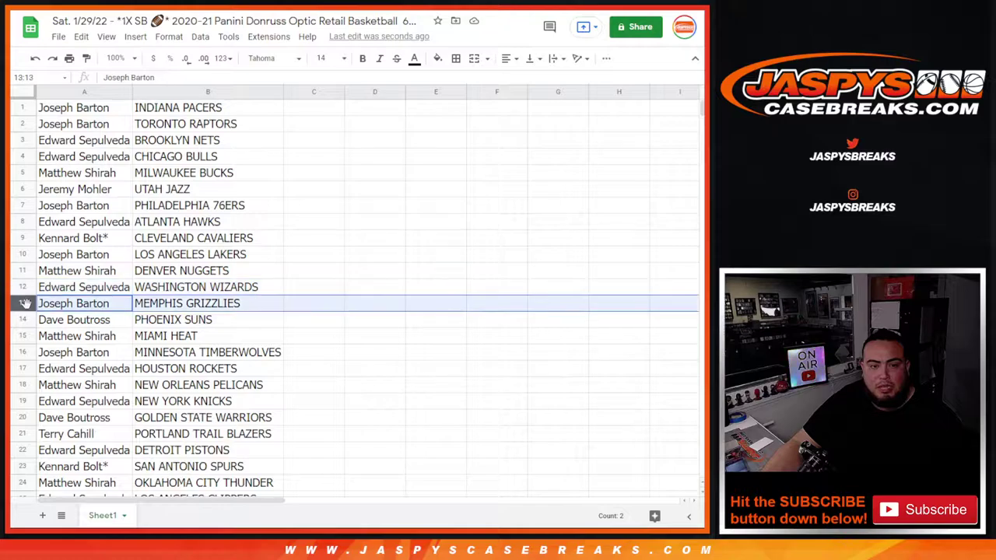
{"action": "left_click", "coordinate": [26, 319]}
{"action": "left_click", "coordinate": [23, 335]}
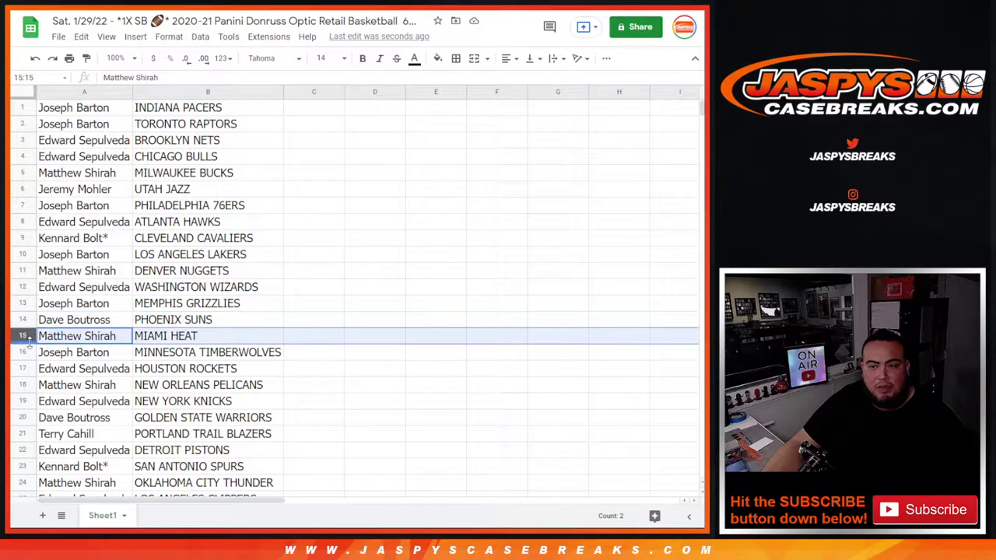
{"action": "left_click", "coordinate": [26, 353]}
{"action": "left_click", "coordinate": [25, 369]}
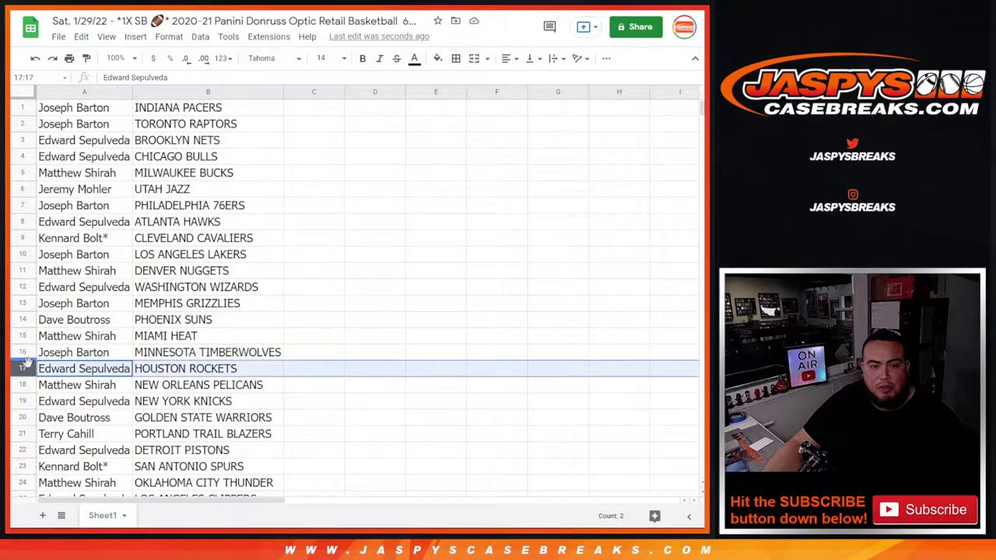
{"action": "left_click", "coordinate": [24, 385]}
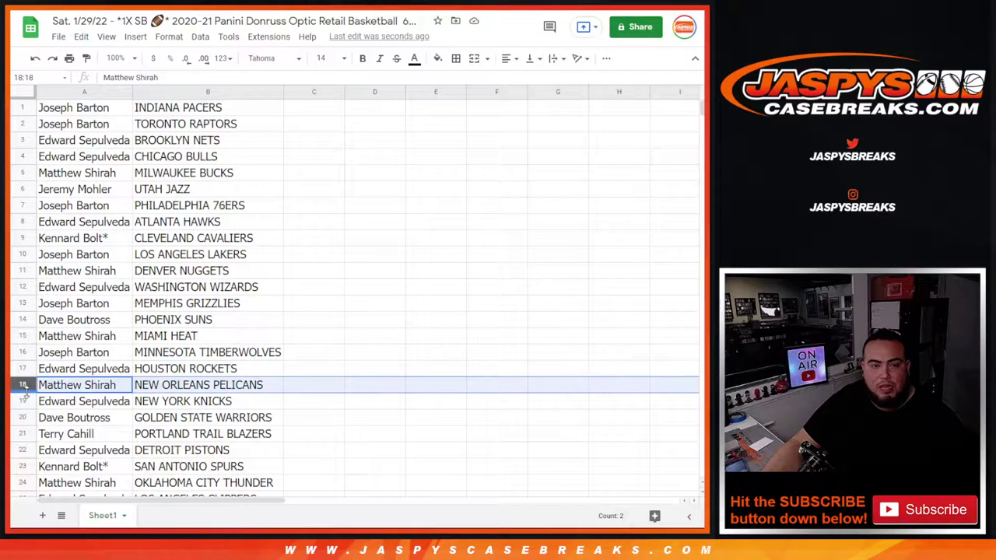
{"action": "left_click", "coordinate": [26, 401]}
{"action": "left_click", "coordinate": [26, 418]}
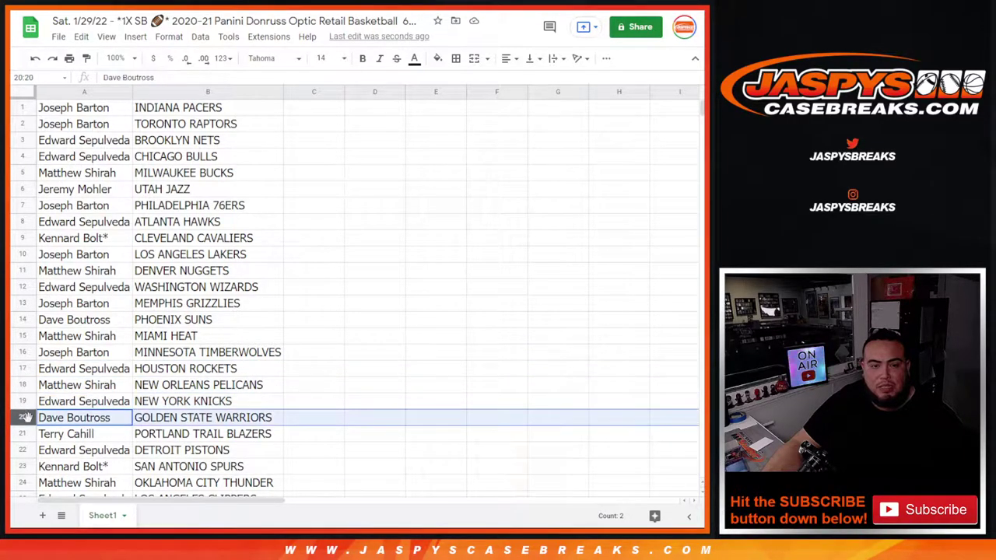
{"action": "left_click", "coordinate": [25, 435]}
{"action": "left_click", "coordinate": [26, 450]}
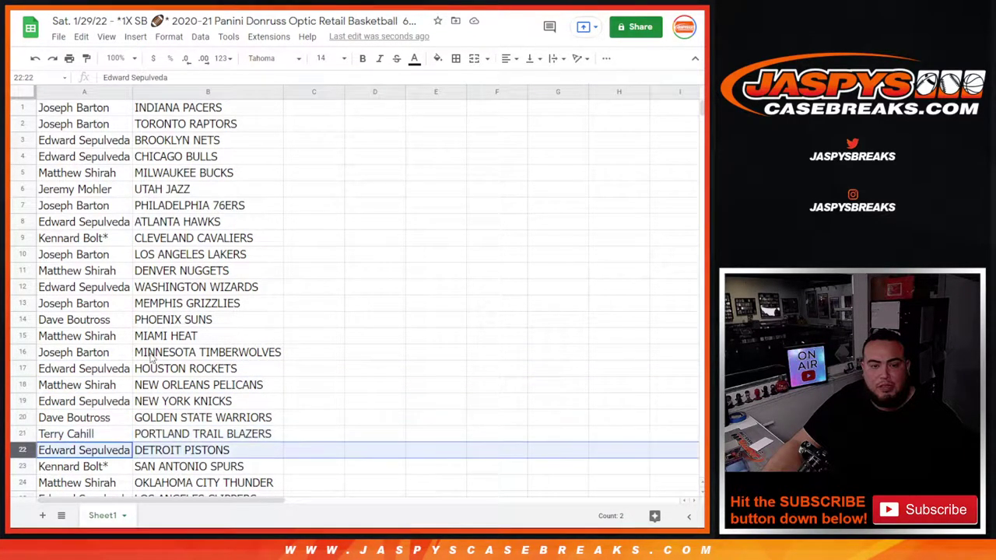
{"action": "scroll", "coordinate": [23, 447], "scroll_direction": "down", "scroll_amount": 2}
{"action": "left_click", "coordinate": [26, 304]}
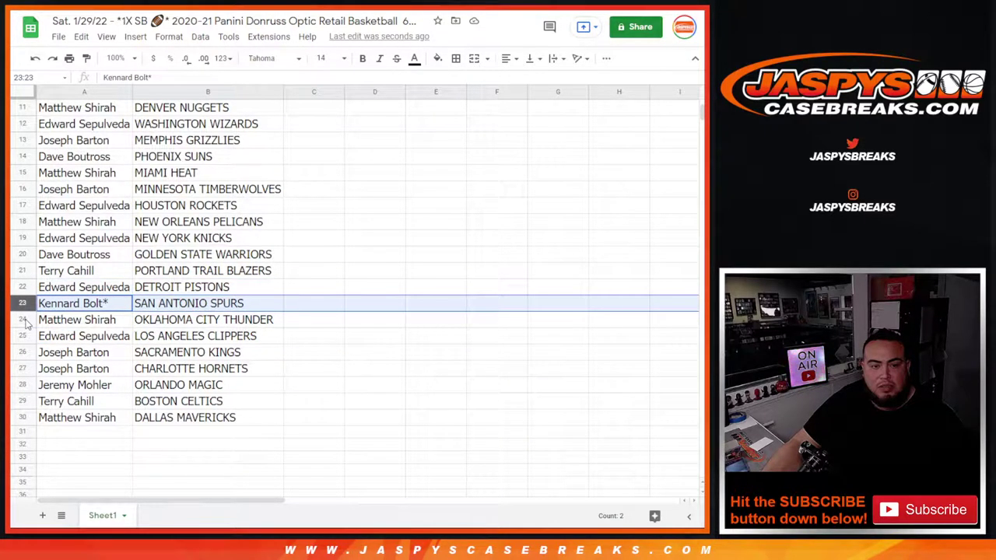
{"action": "left_click", "coordinate": [28, 321]}
{"action": "left_click", "coordinate": [24, 336]}
{"action": "left_click", "coordinate": [22, 352]}
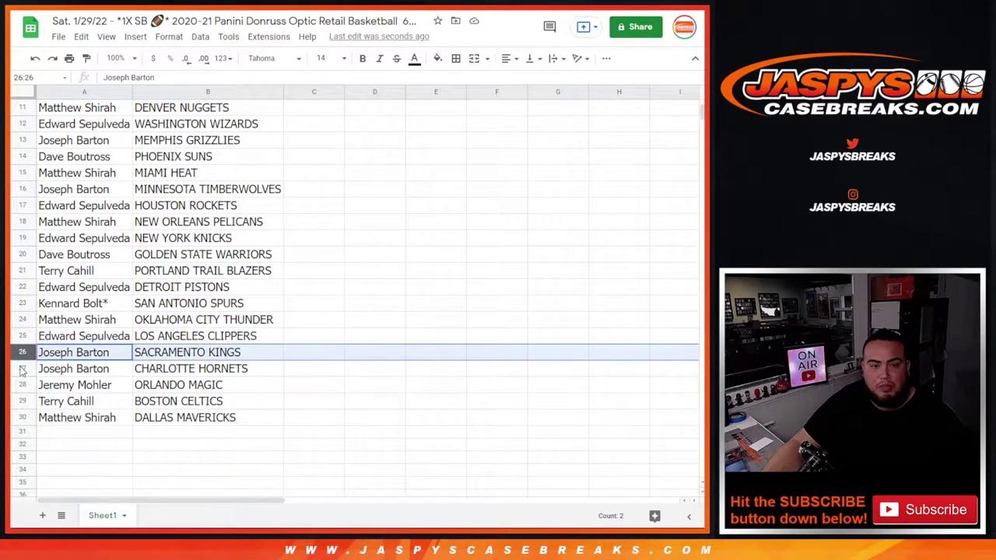
{"action": "left_click", "coordinate": [23, 368]}
{"action": "left_click", "coordinate": [23, 384]}
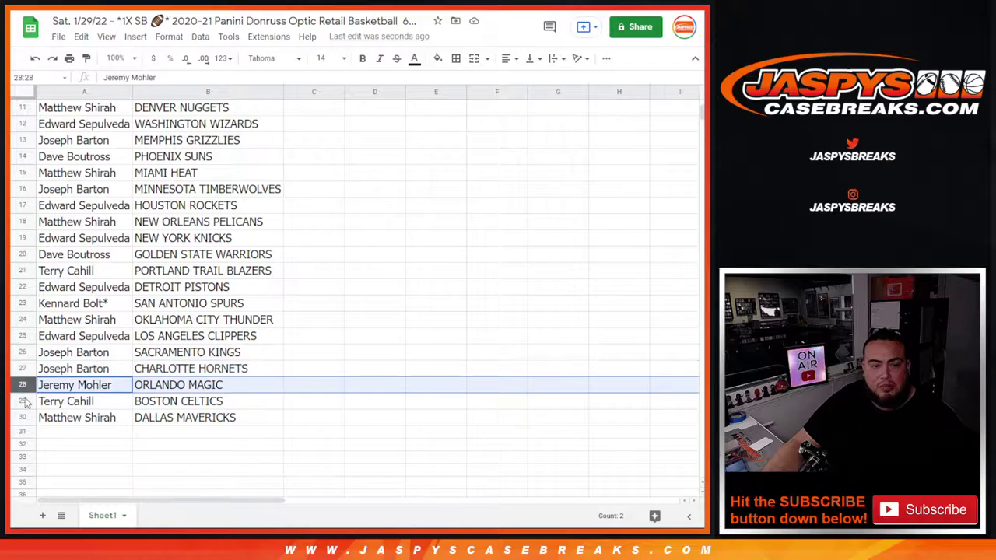
{"action": "left_click", "coordinate": [25, 401]}
{"action": "left_click", "coordinate": [24, 418]}
{"action": "scroll", "coordinate": [226, 339], "scroll_direction": "up", "scroll_amount": 4}
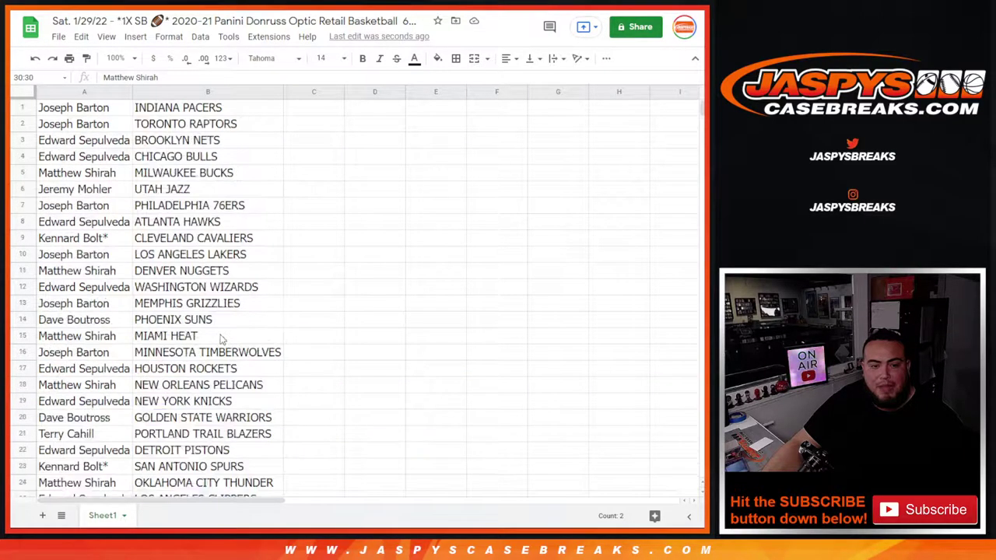
Sort the sheet A to Z by the team names in column B.
{"action": "left_click", "coordinate": [278, 94]}
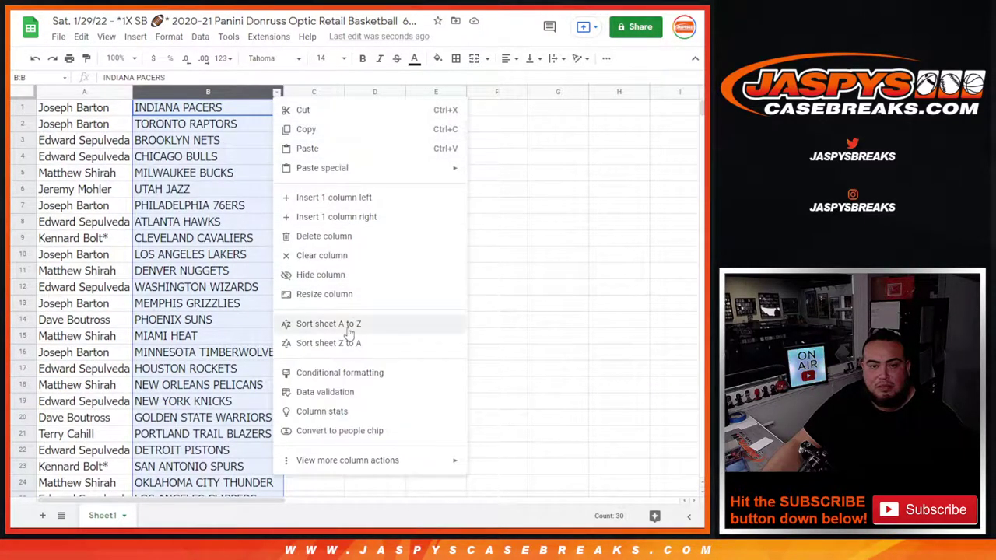
{"action": "left_click", "coordinate": [351, 323]}
Apply all borders to the range A1:B30 and center its text horizontally.
{"action": "left_click_drag", "start_coordinate": [102, 113], "coordinate": [210, 385]}
{"action": "left_click", "coordinate": [455, 58]}
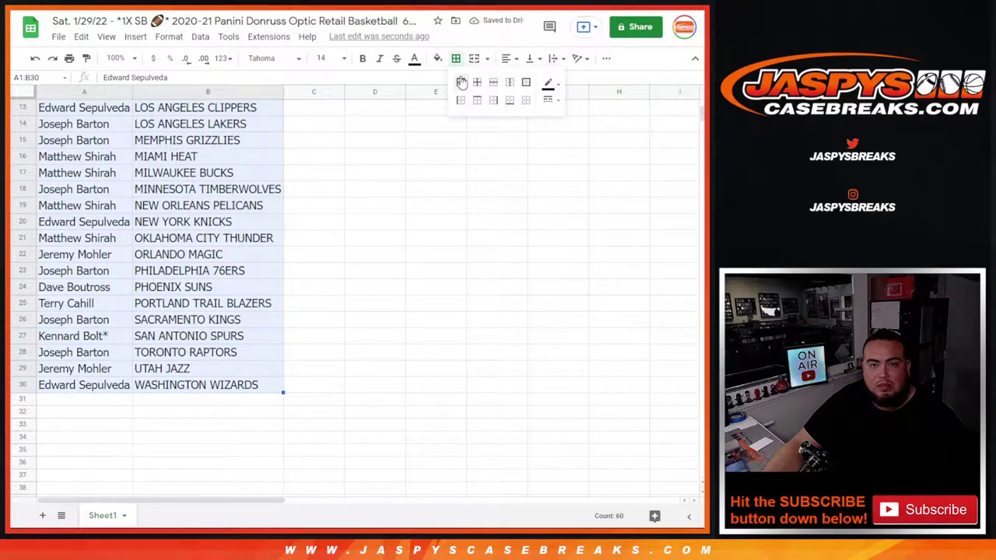
{"action": "left_click", "coordinate": [461, 80]}
{"action": "left_click", "coordinate": [506, 58]}
{"action": "left_click", "coordinate": [523, 80]}
{"action": "scroll", "coordinate": [156, 296], "scroll_direction": "up", "scroll_amount": 5}
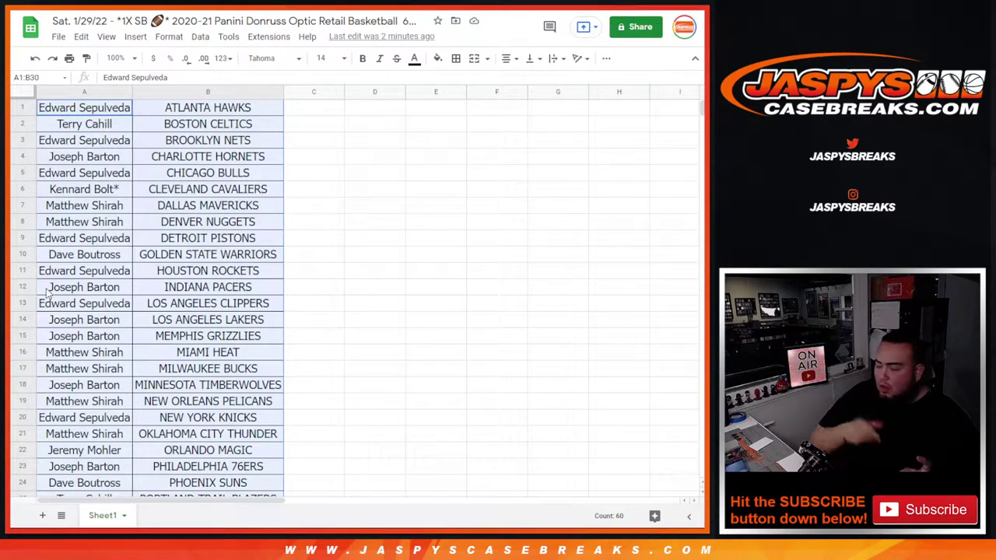
Print one copy of the current sheet in portrait orientation on Letter paper, with the workbook title included.
{"action": "left_click", "coordinate": [69, 57]}
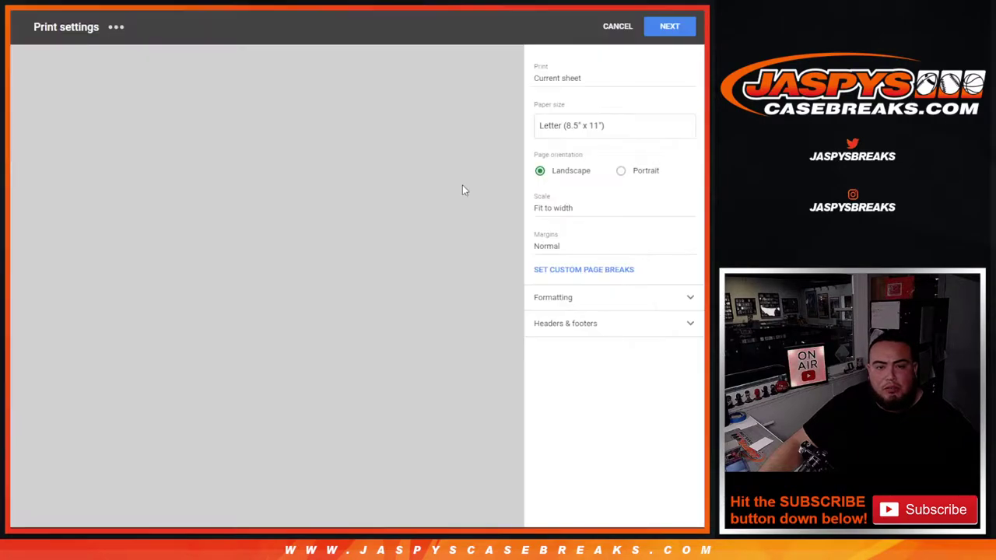
{"action": "left_click", "coordinate": [596, 323]}
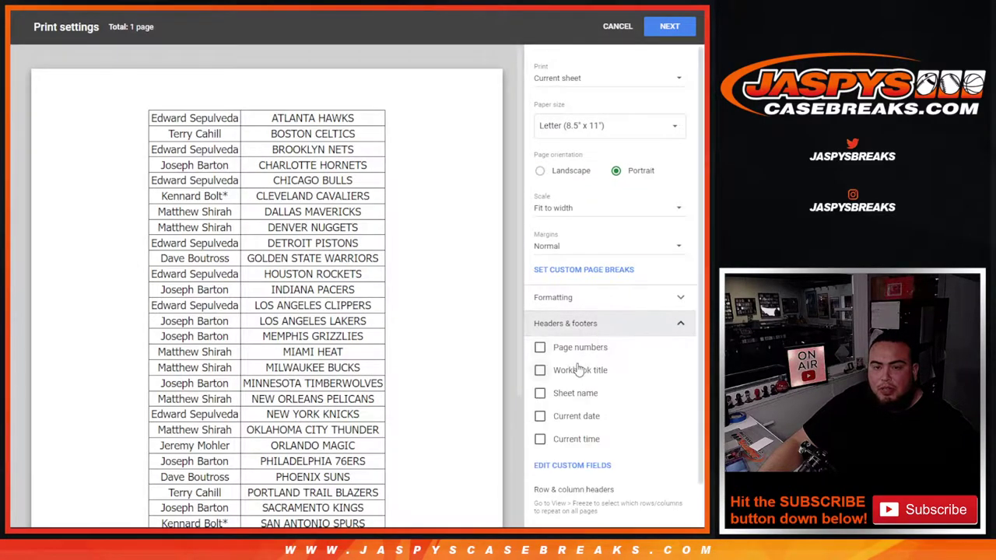
{"action": "left_click", "coordinate": [540, 370]}
{"action": "left_click_drag", "start_coordinate": [526, 194], "coordinate": [526, 209]}
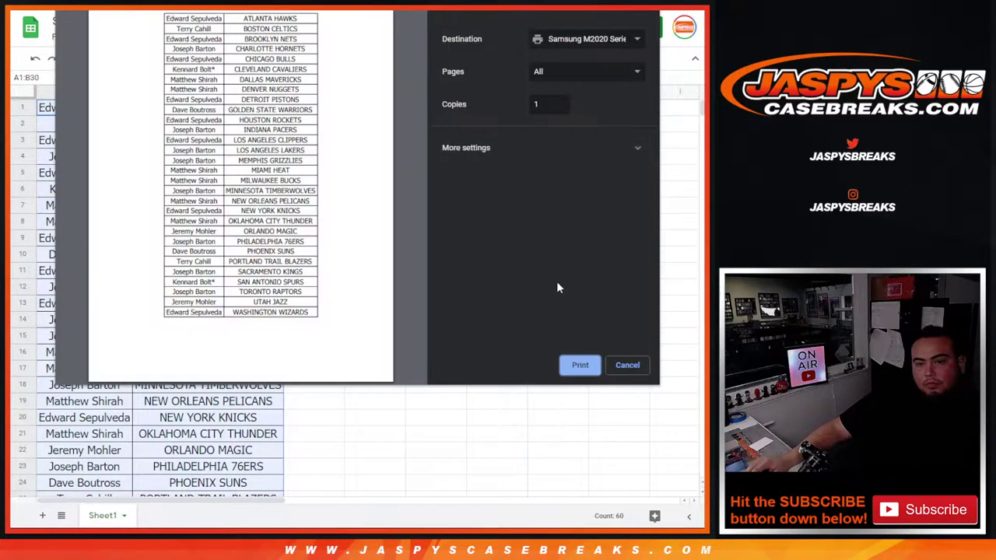
{"action": "left_click", "coordinate": [573, 367]}
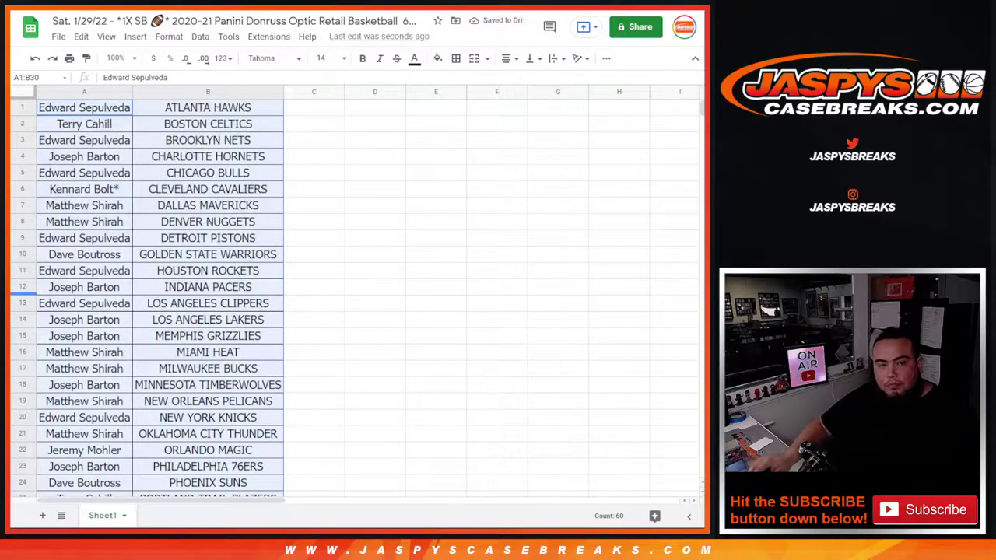